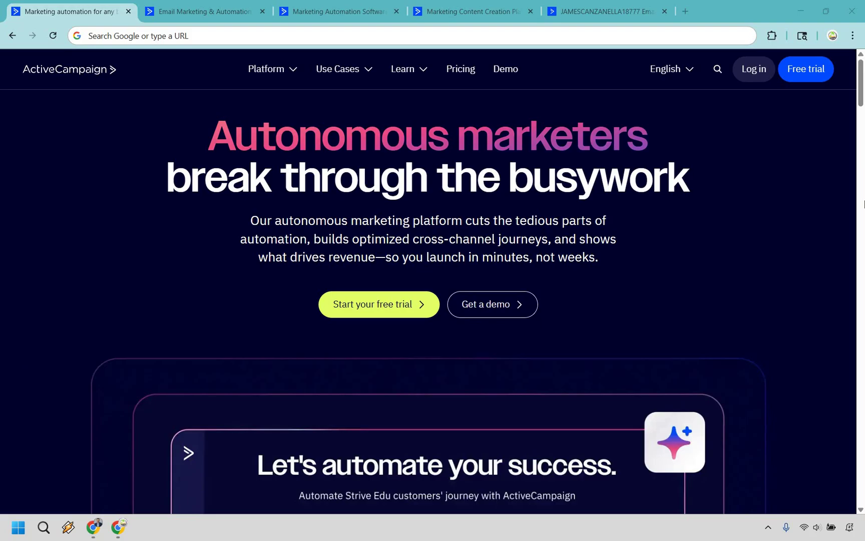
# Switch to the 'Email Marketing & Automation' product page tab.
pyautogui.hotkey('ctrl', 'Tab')
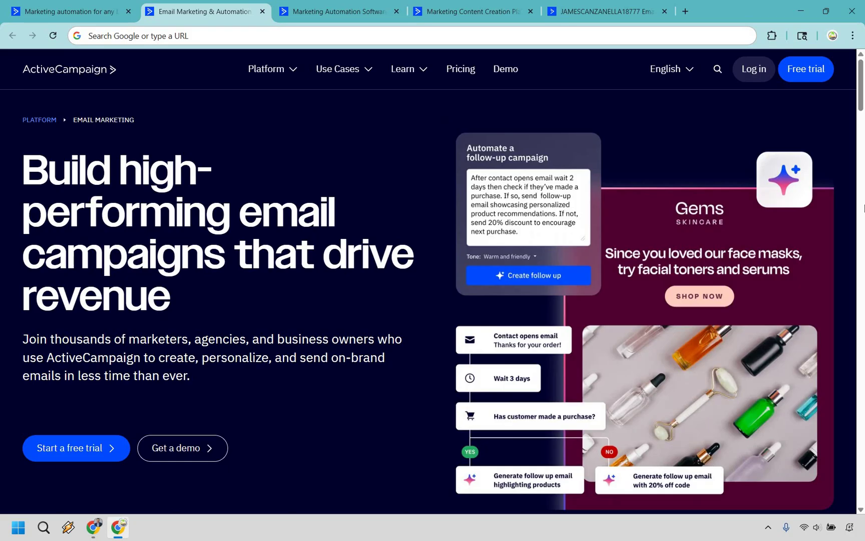
# Cycle past the Marketing Automation and Content Creation tabs to the account's Email Campaigns tab.
pyautogui.hotkey('ctrl', 'Tab')
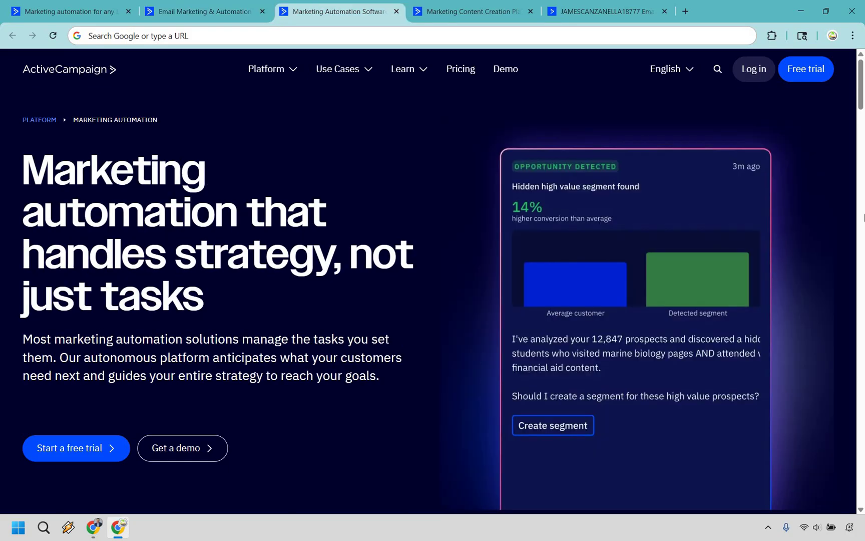
pyautogui.hotkey('ctrl', 'Tab')
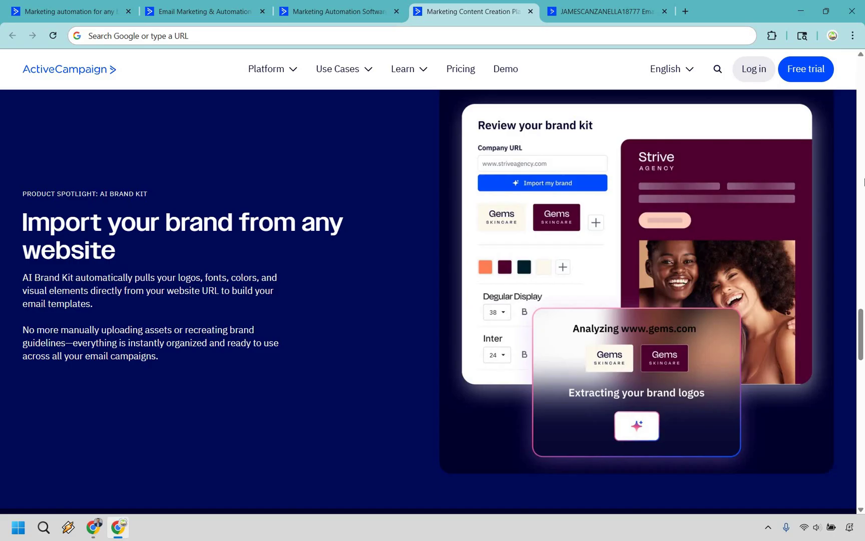
pyautogui.hotkey('ctrl', 'Tab')
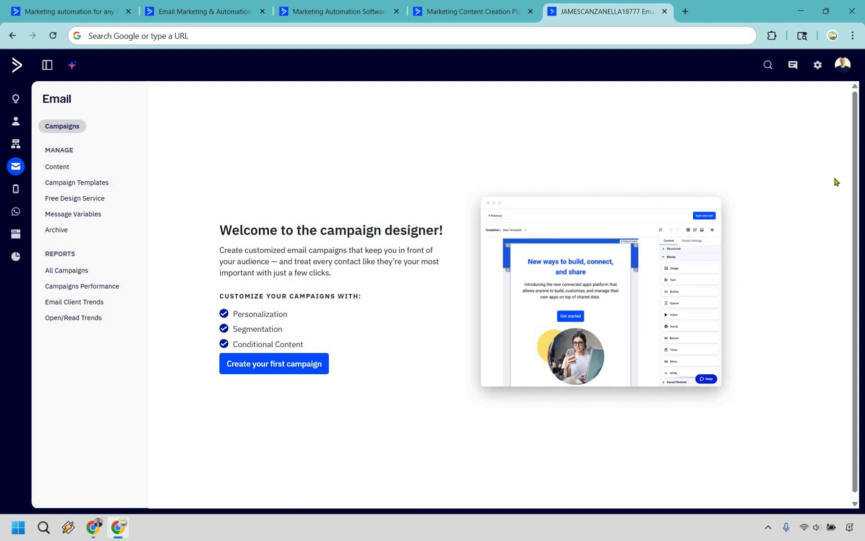
# Begin the first campaign as a Standard 'New Campaign' built from scratch.
pyautogui.click(292, 366)
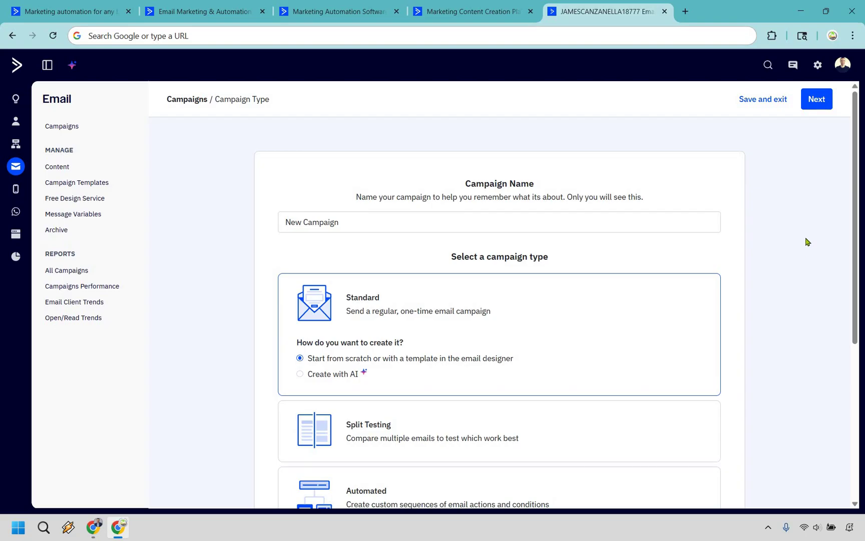
pyautogui.scroll(-3, 627, 204)
pyautogui.scroll(1, 585, 219)
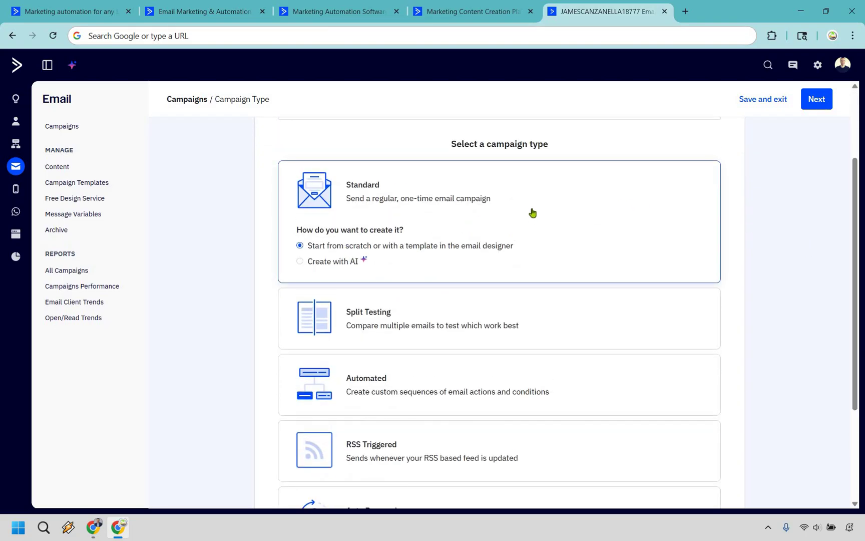
pyautogui.scroll(-2, 531, 213)
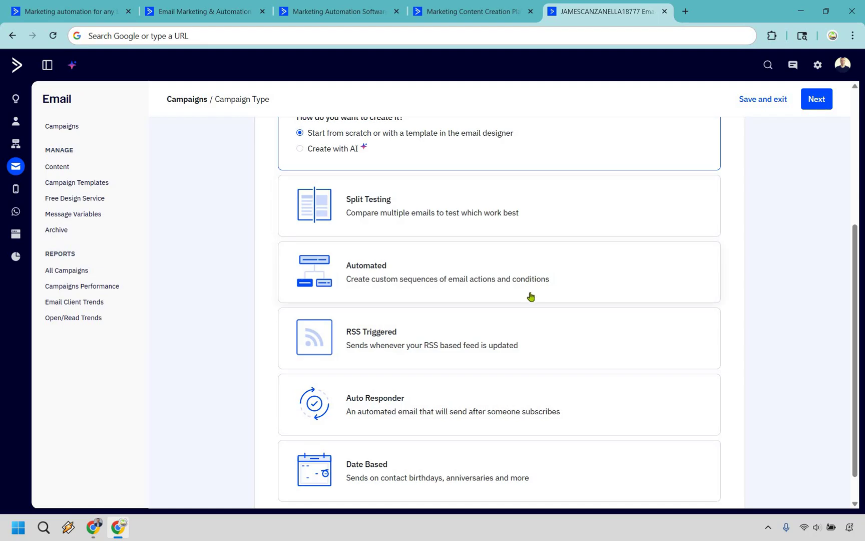
pyautogui.scroll(-1, 529, 296)
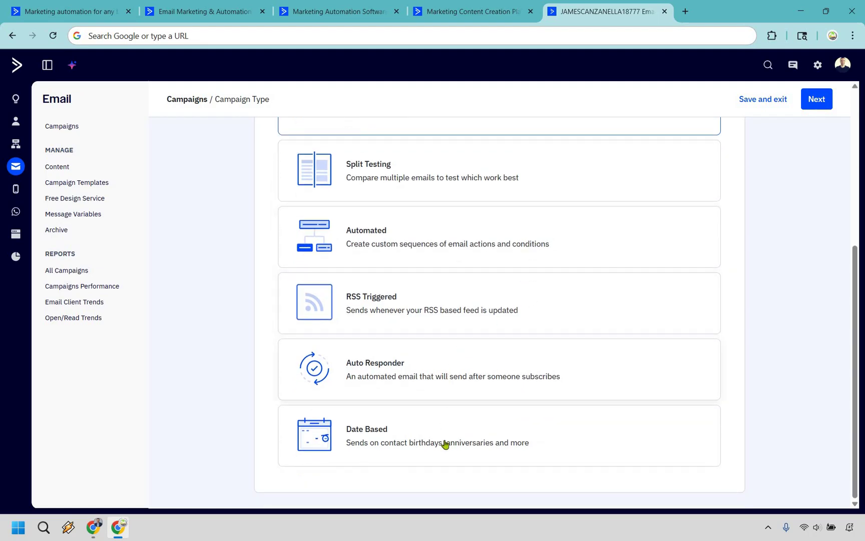
pyautogui.scroll(4, 276, 245)
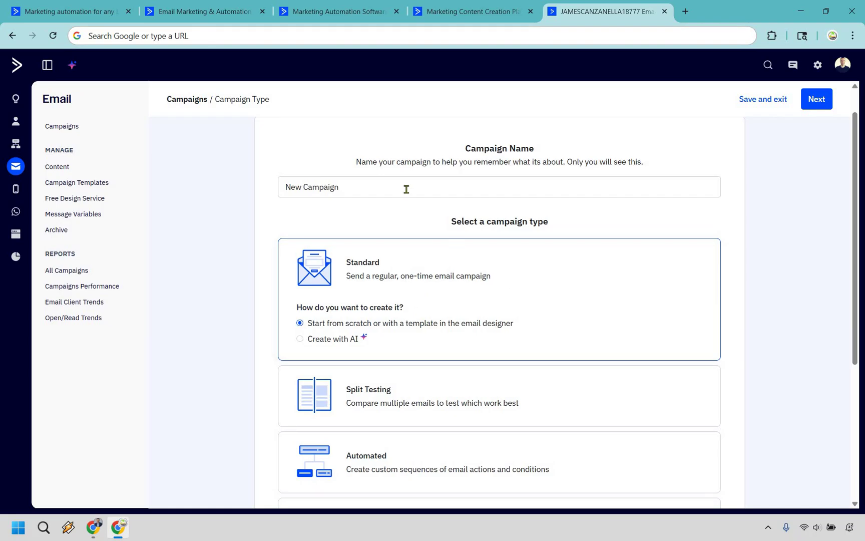
# Confirm the standard one-time campaign and choose 'Create with email designer'.
pyautogui.click(817, 102)
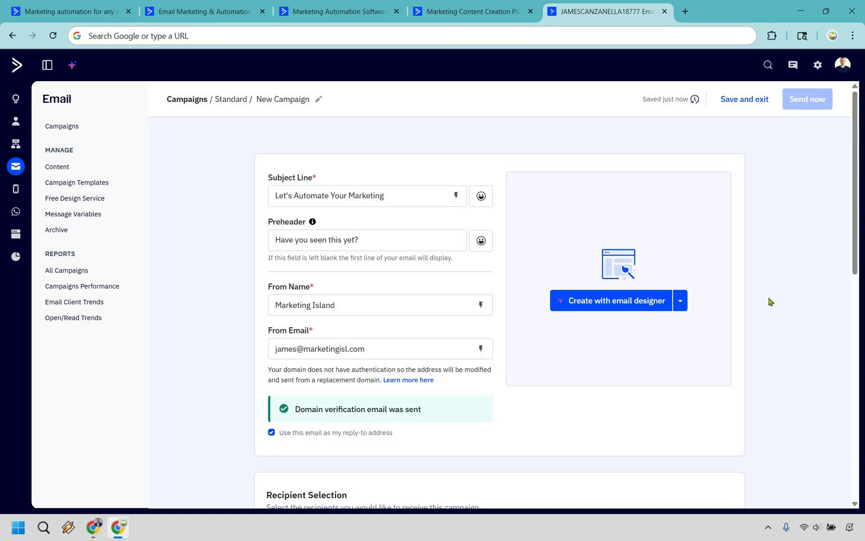
pyautogui.click(636, 305)
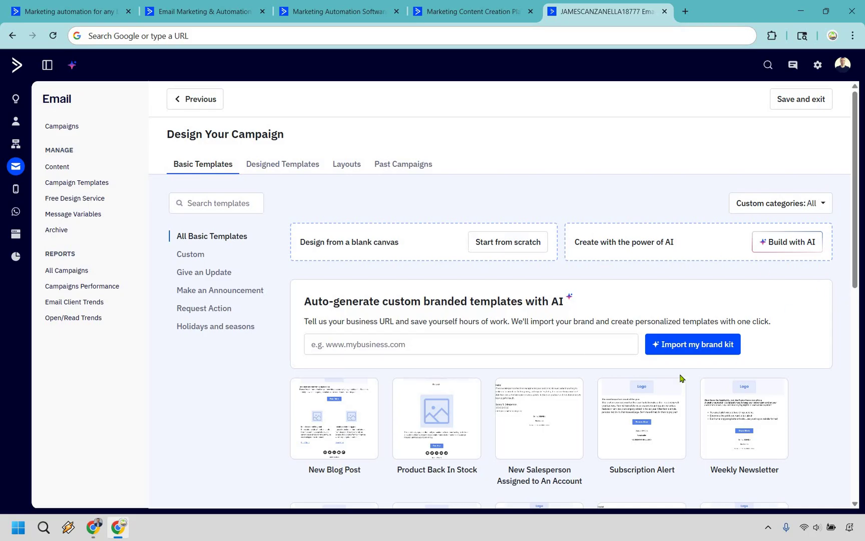
pyautogui.scroll(-2, 680, 376)
pyautogui.scroll(-2, 459, 223)
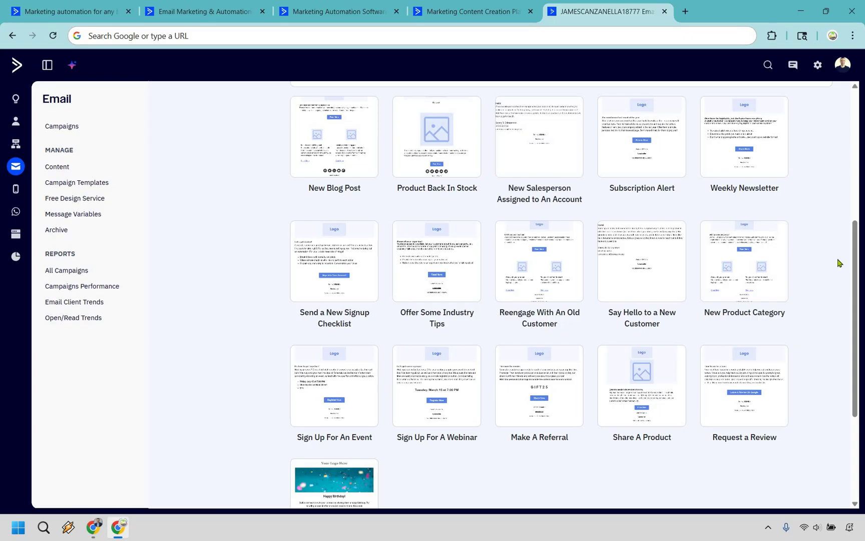
pyautogui.scroll(-2, 838, 263)
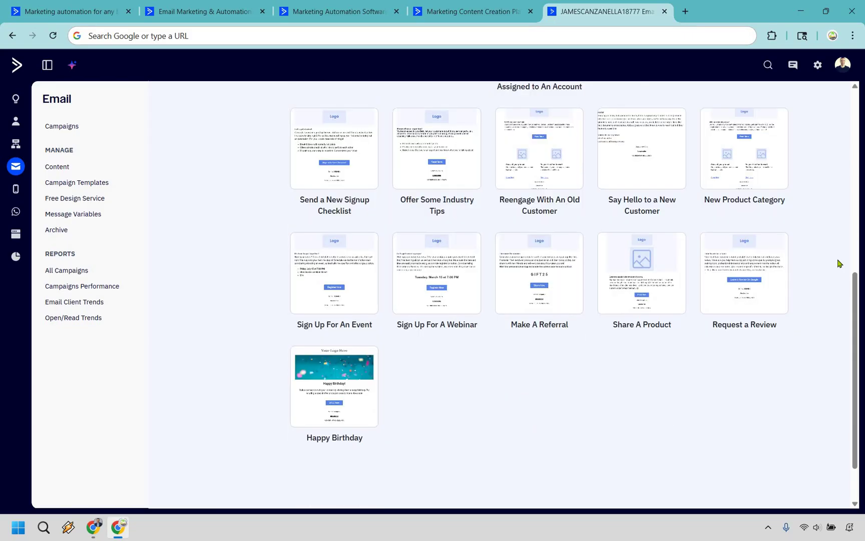
pyautogui.scroll(5, 838, 263)
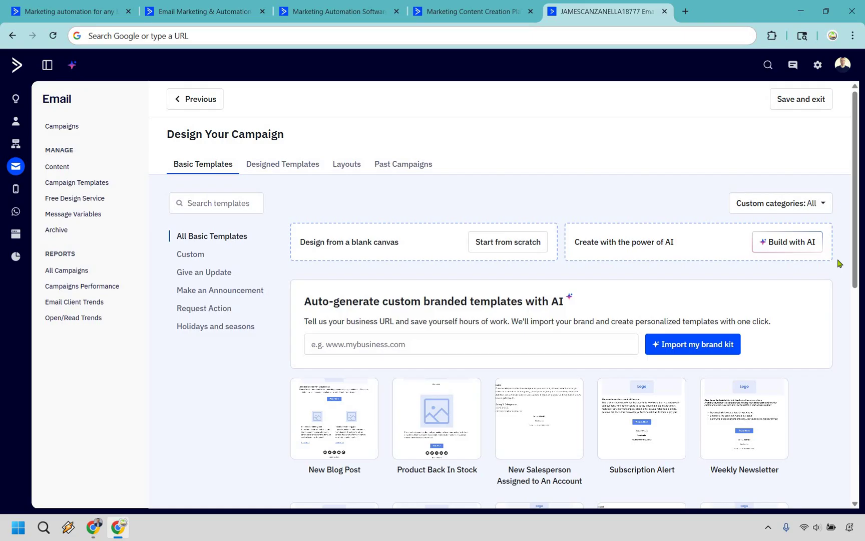
pyautogui.click(268, 166)
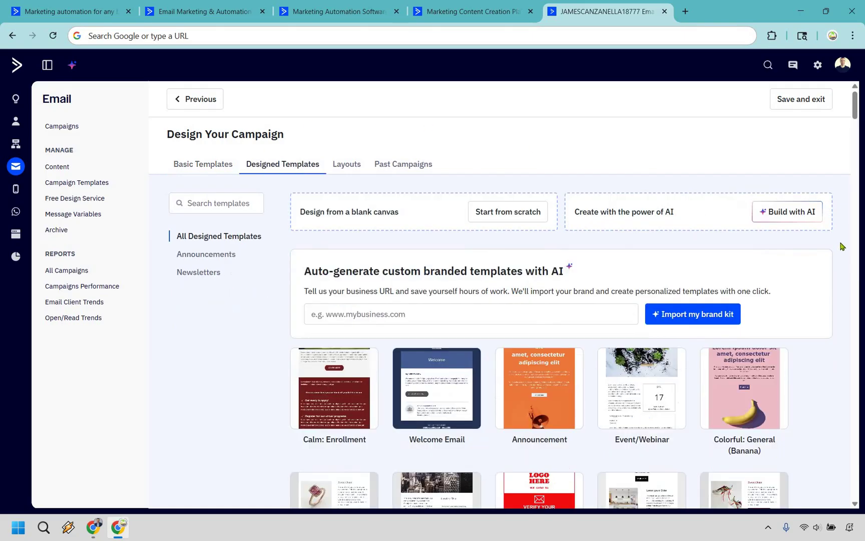
pyautogui.scroll(-2, 840, 241)
pyautogui.scroll(-3, 841, 240)
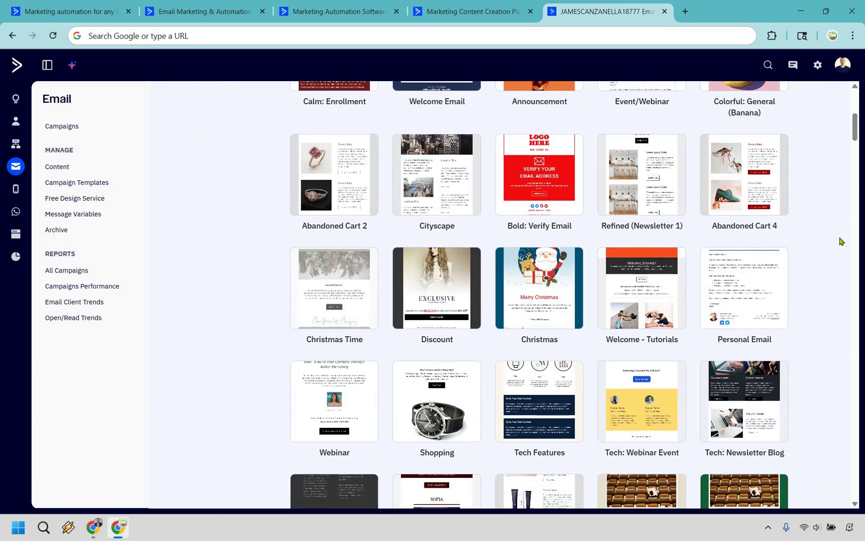
pyautogui.scroll(-3, 840, 240)
pyautogui.scroll(-3, 863, 176)
pyautogui.scroll(-4, 863, 176)
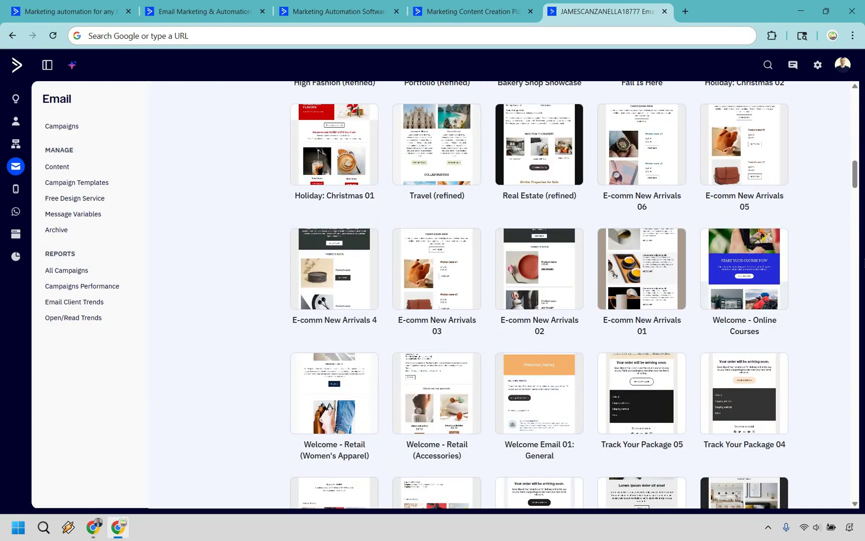
pyautogui.scroll(-10, 863, 176)
pyautogui.scroll(-10, 863, 176)
pyautogui.scroll(-10, 863, 176)
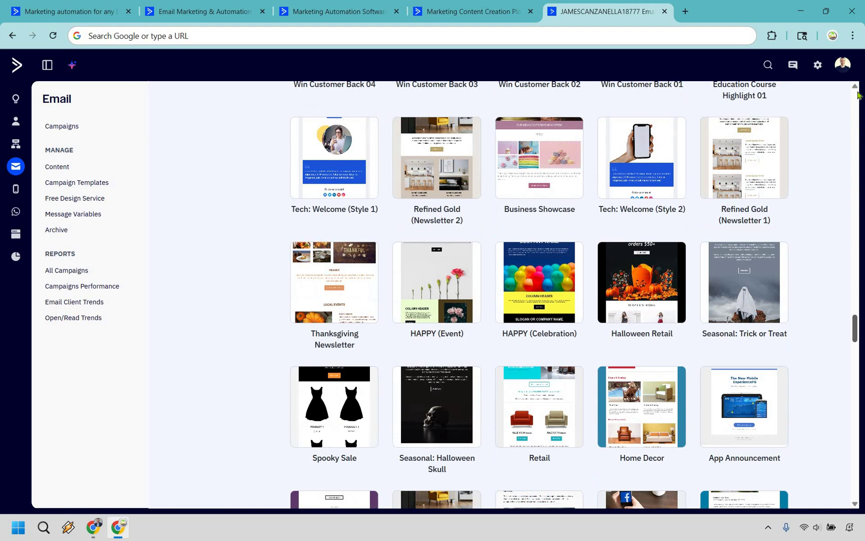
pyautogui.scroll(20, 533, 219)
pyautogui.scroll(20, 534, 218)
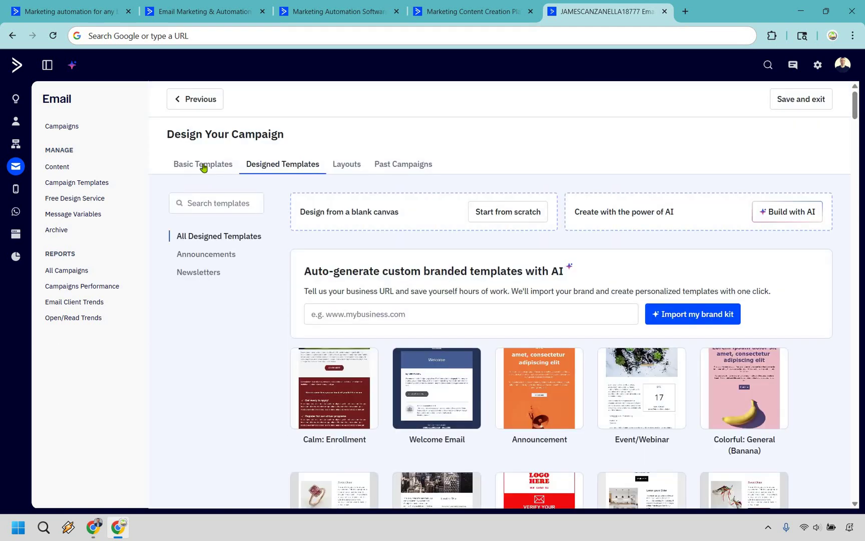
pyautogui.click(204, 167)
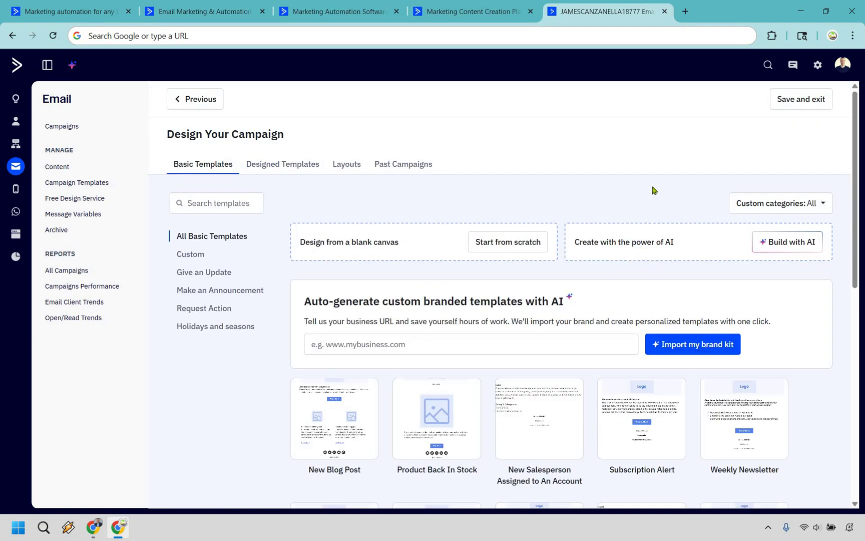
pyautogui.scroll(-2, 596, 199)
pyautogui.scroll(-2, 597, 199)
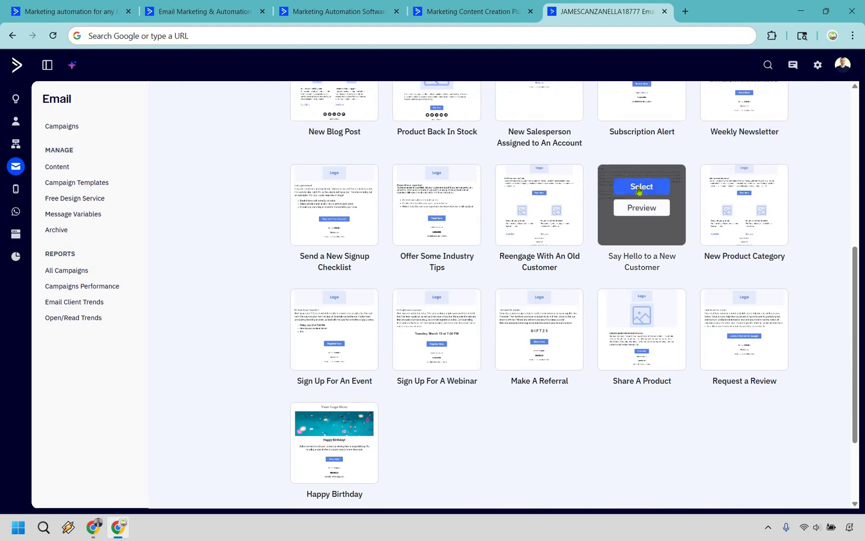
pyautogui.moveTo(642, 205)
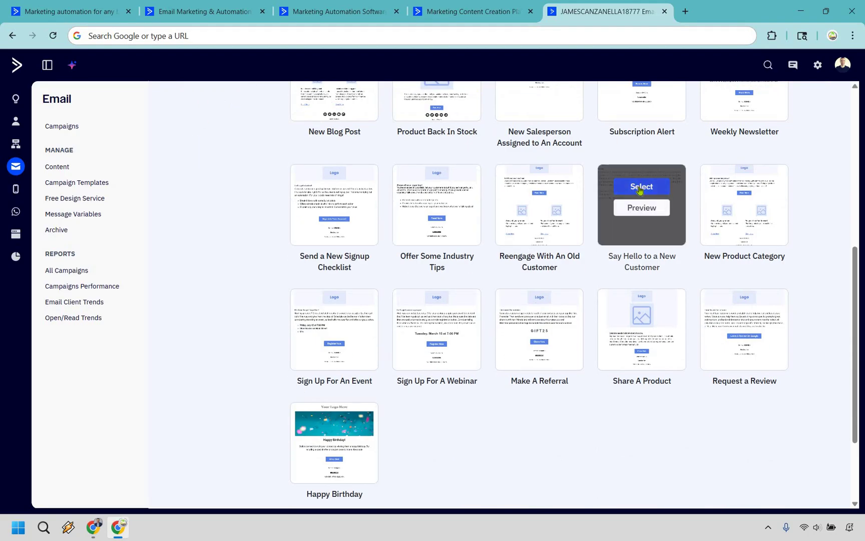
# Select the 'Say Hello to a New Customer' template and edit it in the email designer.
pyautogui.click(640, 191)
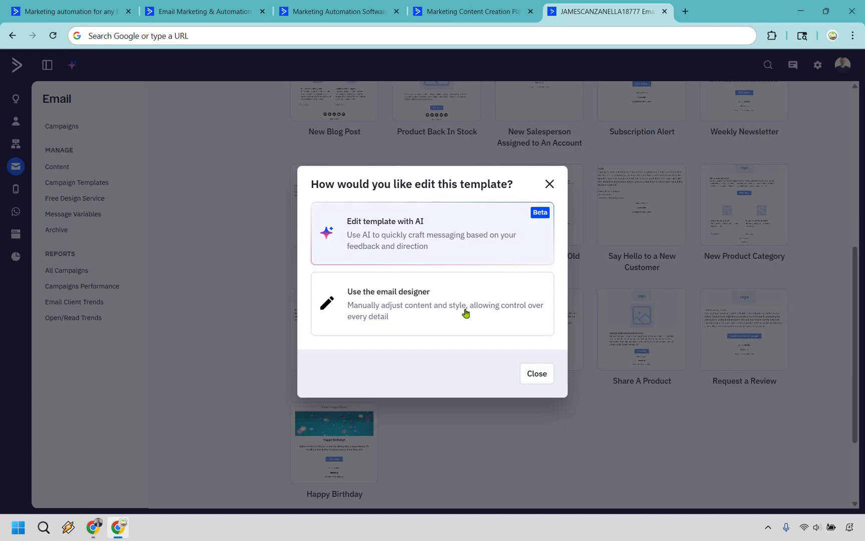
pyautogui.click(465, 310)
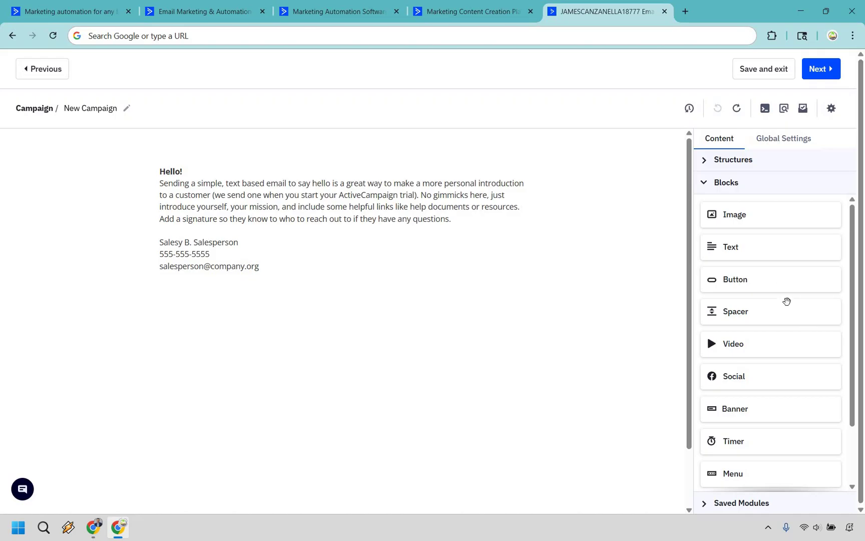
pyautogui.scroll(-1, 786, 301)
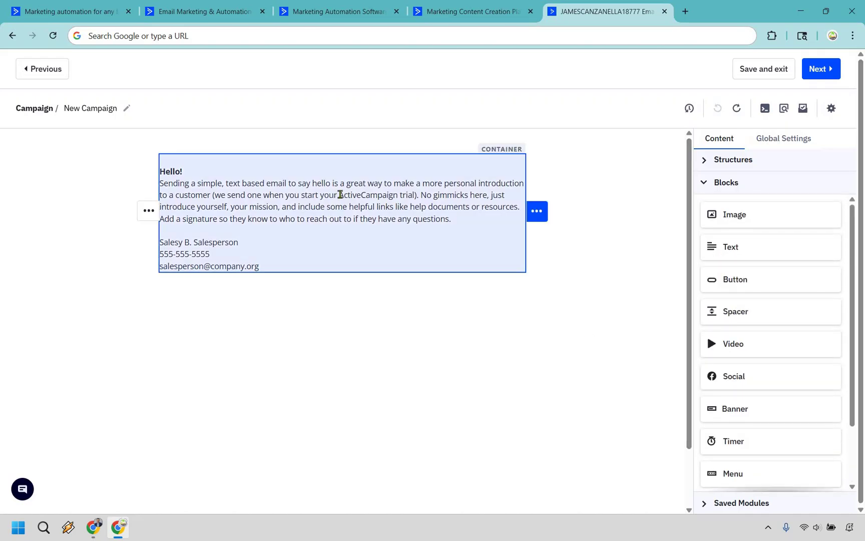
# Select the email body text block, then go to Automations in the sidebar.
pyautogui.click(340, 195)
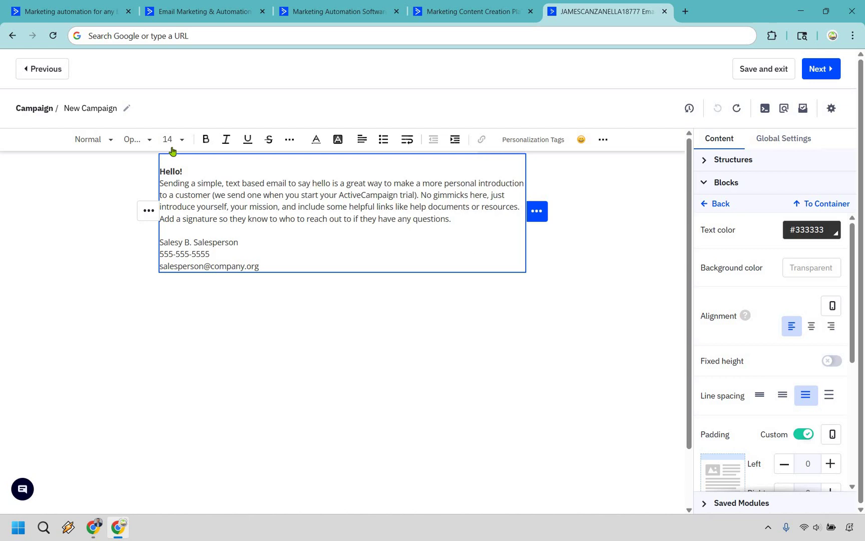
pyautogui.click(53, 73)
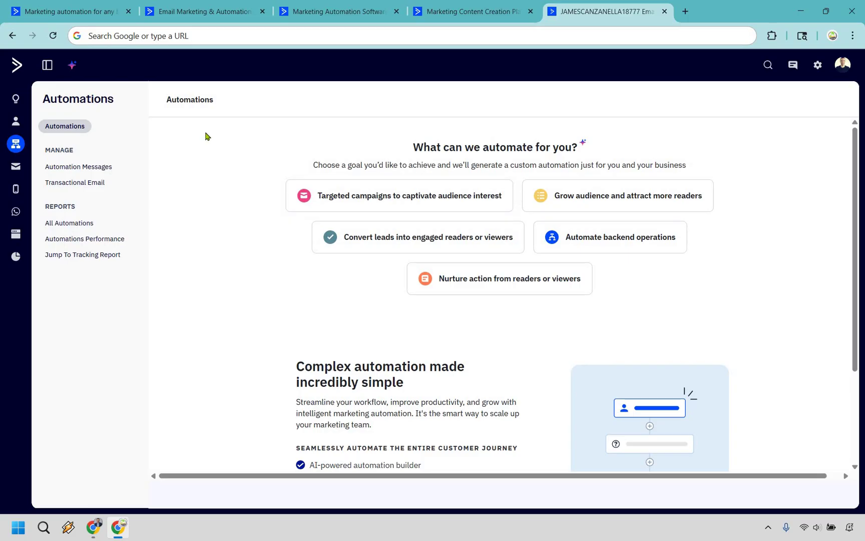
pyautogui.scroll(-2, 205, 136)
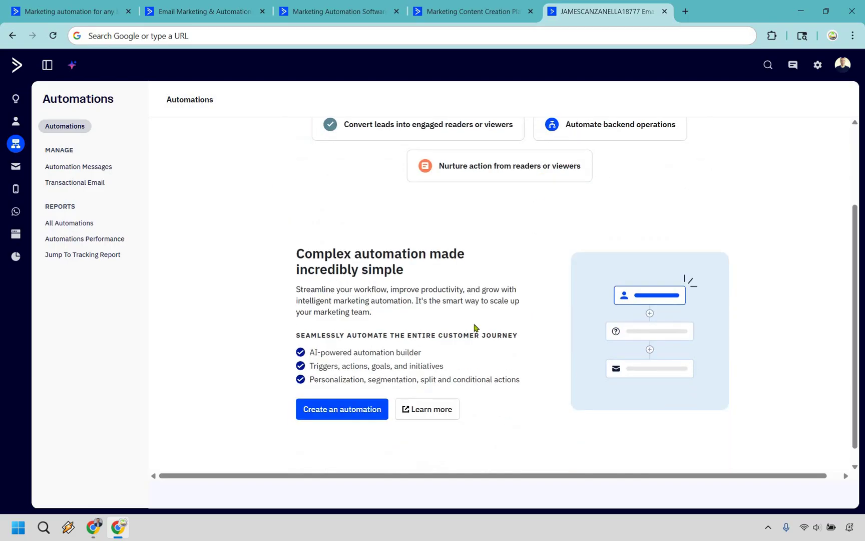
pyautogui.scroll(2, 475, 327)
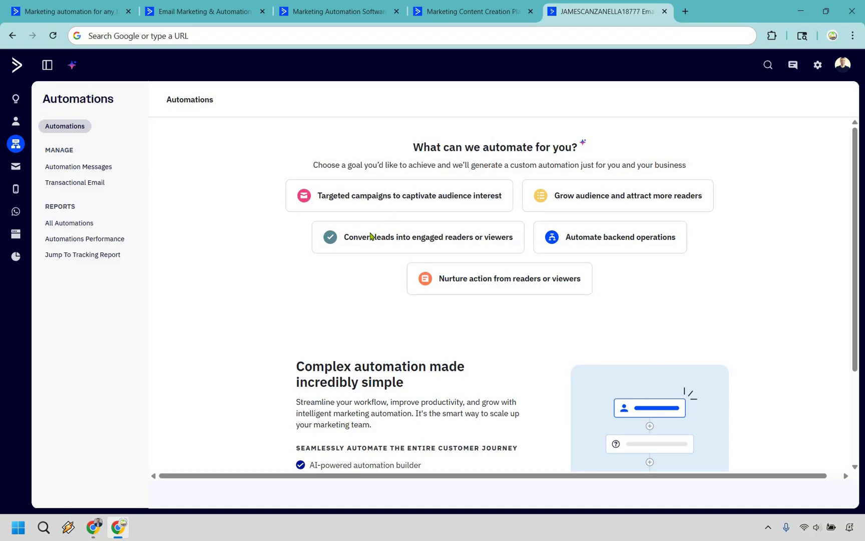
pyautogui.scroll(-2, 372, 238)
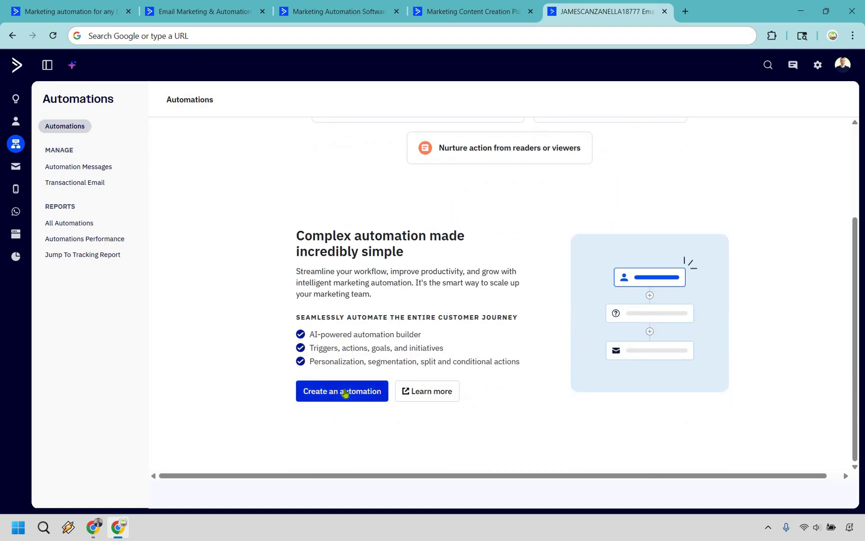
# Create the blank 'Automation Test' automation using Start from Scratch in the recipe gallery.
pyautogui.click(345, 392)
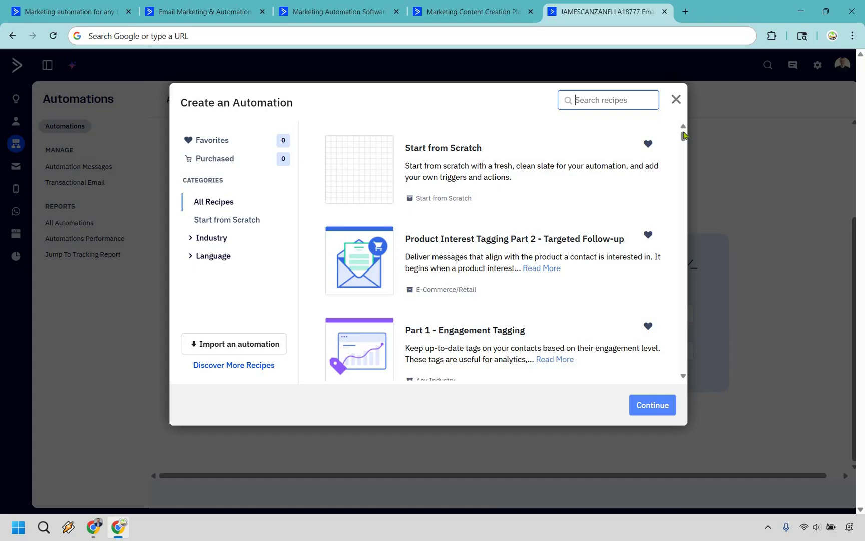
pyautogui.scroll(-5, 686, 141)
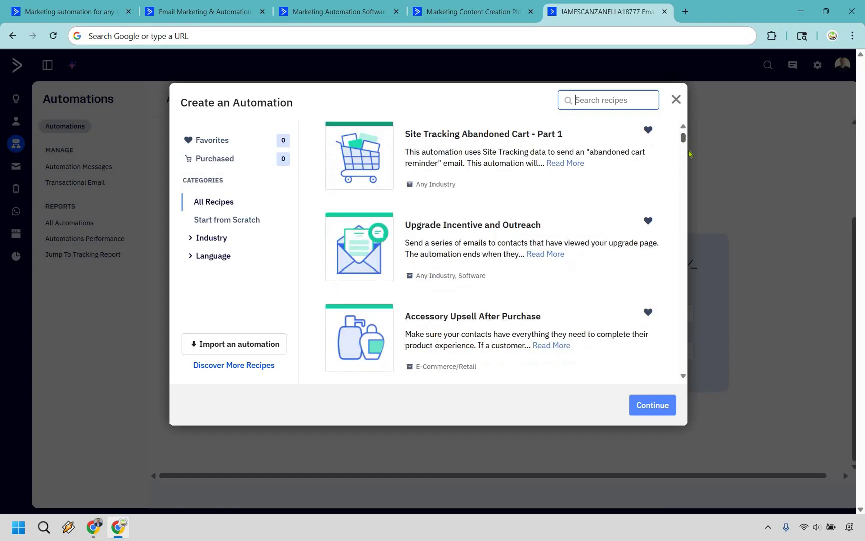
pyautogui.scroll(-5, 686, 142)
pyautogui.scroll(-5, 686, 141)
pyautogui.scroll(-5, 686, 142)
pyautogui.scroll(-5, 696, 225)
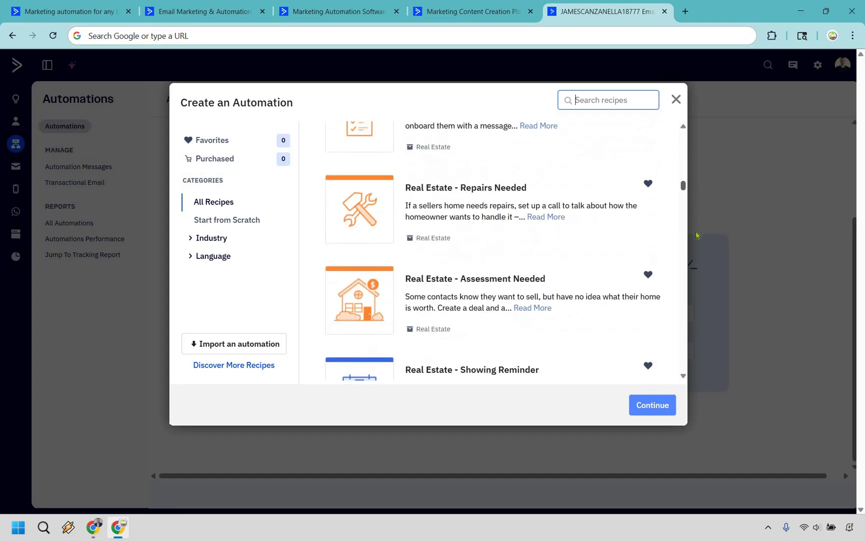
pyautogui.scroll(-5, 696, 244)
pyautogui.scroll(-5, 695, 263)
pyautogui.scroll(-5, 695, 283)
pyautogui.scroll(-5, 696, 282)
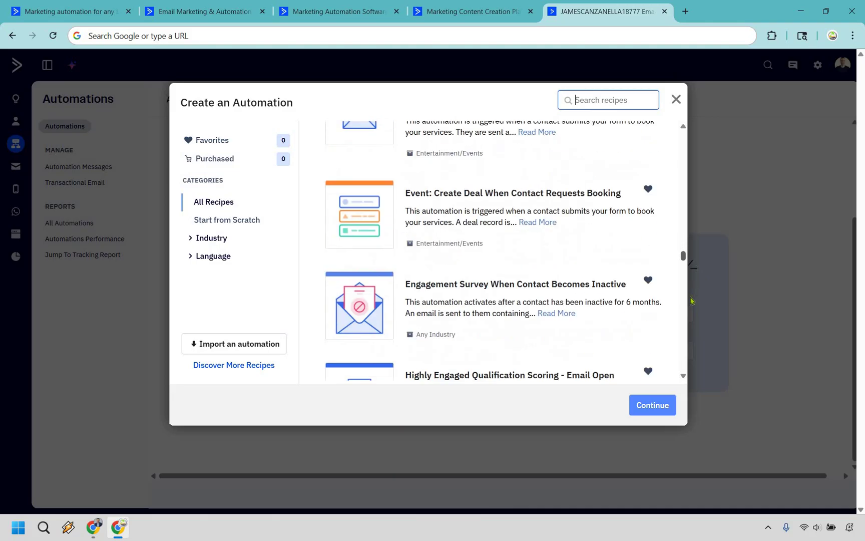
pyautogui.scroll(-5, 681, 277)
pyautogui.scroll(-5, 676, 254)
pyautogui.scroll(10, 679, 135)
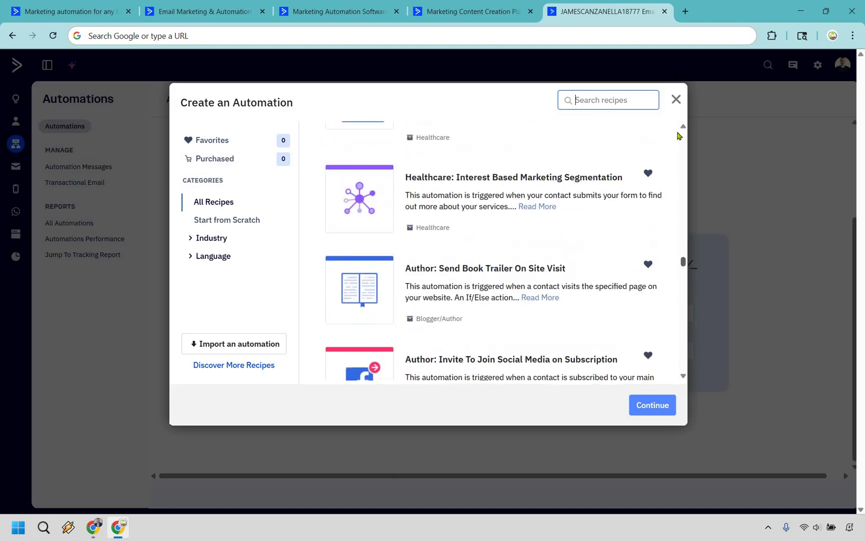
pyautogui.scroll(10, 680, 135)
pyautogui.scroll(10, 679, 135)
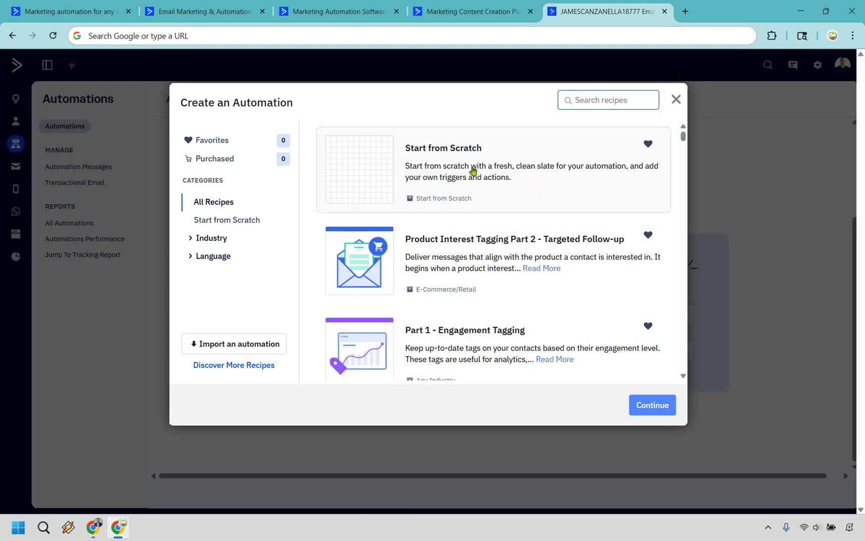
pyautogui.click(652, 405)
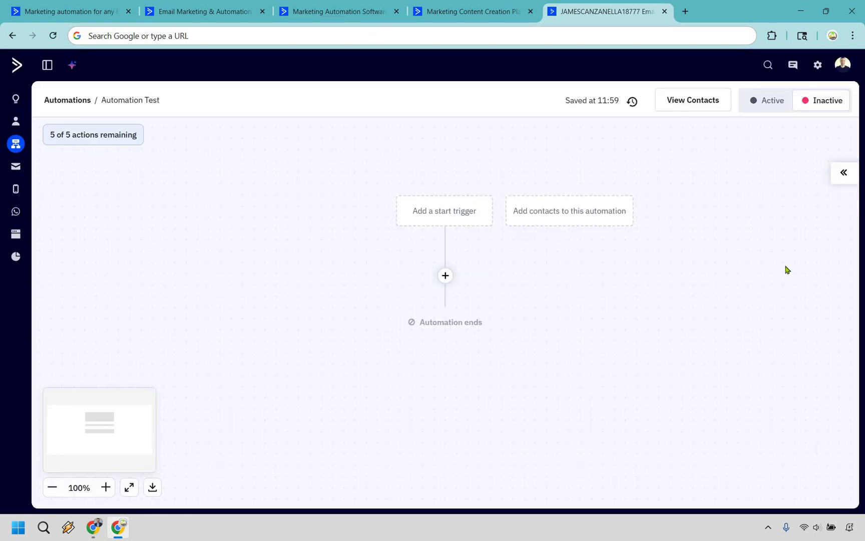
# Bring up the Select a Trigger grid from the 'Add a start trigger' box.
pyautogui.click(427, 211)
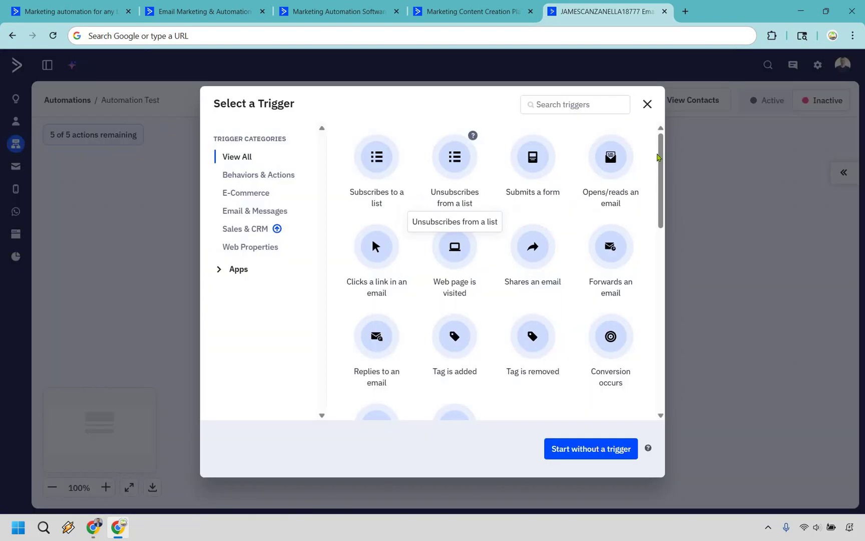
pyautogui.scroll(-1, 670, 231)
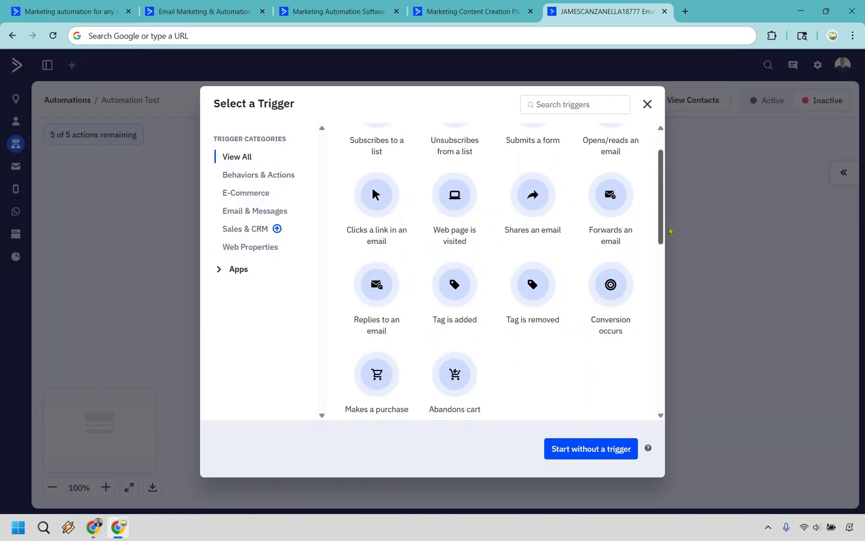
pyautogui.scroll(-3, 671, 231)
pyautogui.scroll(-1, 671, 243)
pyautogui.scroll(-1, 674, 261)
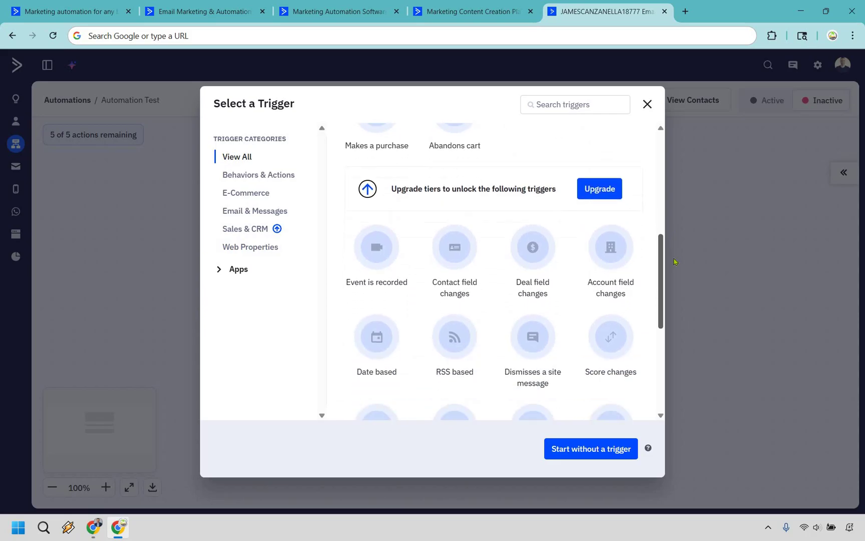
pyautogui.scroll(-1, 674, 270)
pyautogui.scroll(-1, 678, 332)
pyautogui.scroll(-2, 678, 347)
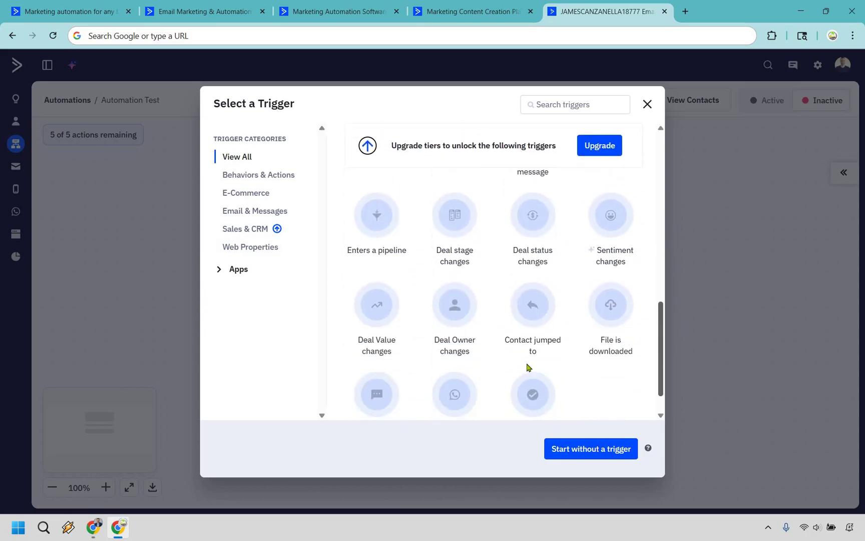
pyautogui.scroll(-1, 527, 368)
pyautogui.scroll(1, 565, 274)
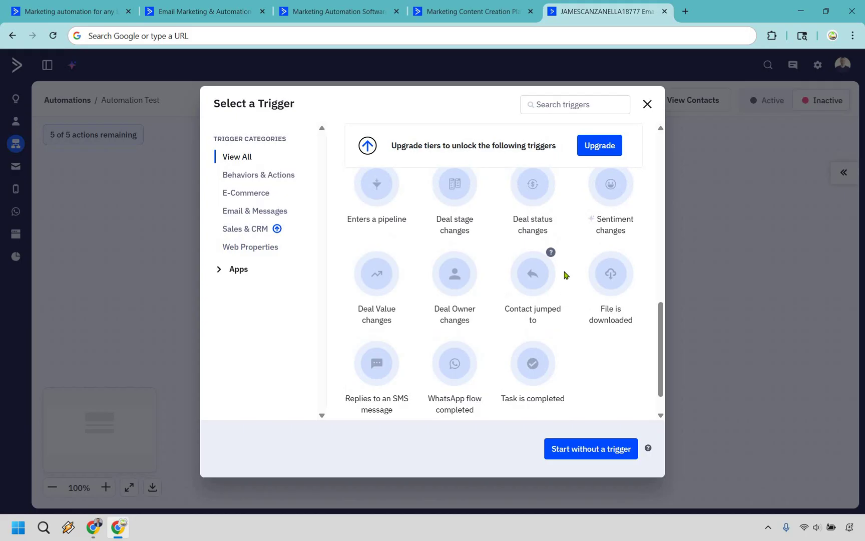
pyautogui.scroll(4, 564, 274)
pyautogui.scroll(4, 563, 270)
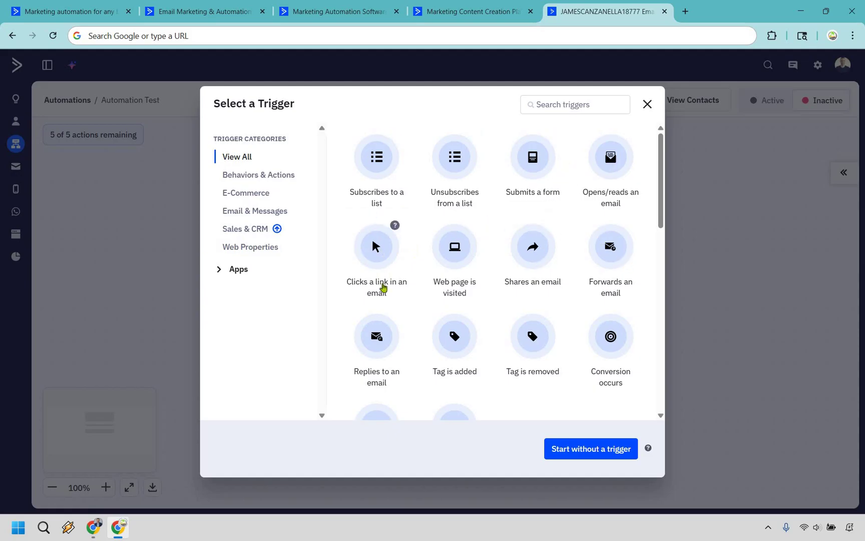
pyautogui.scroll(-1, 433, 271)
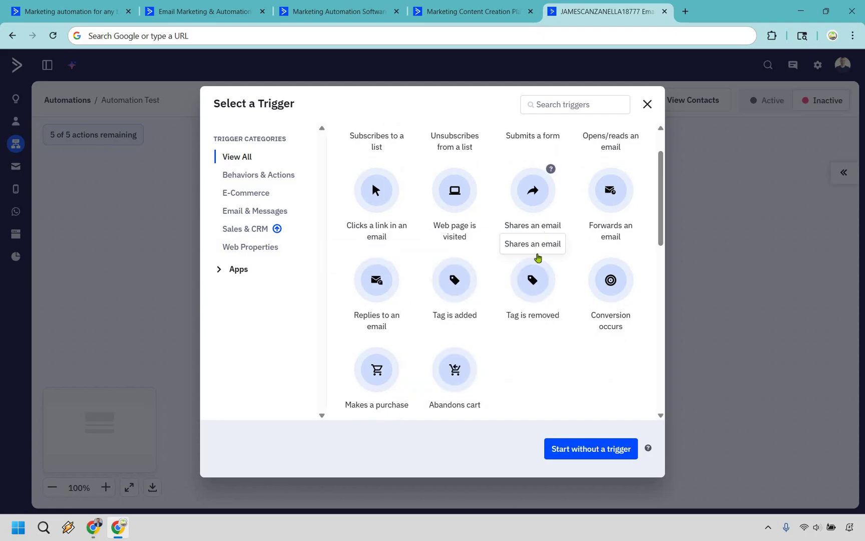
pyautogui.scroll(-1, 539, 256)
pyautogui.scroll(2, 446, 253)
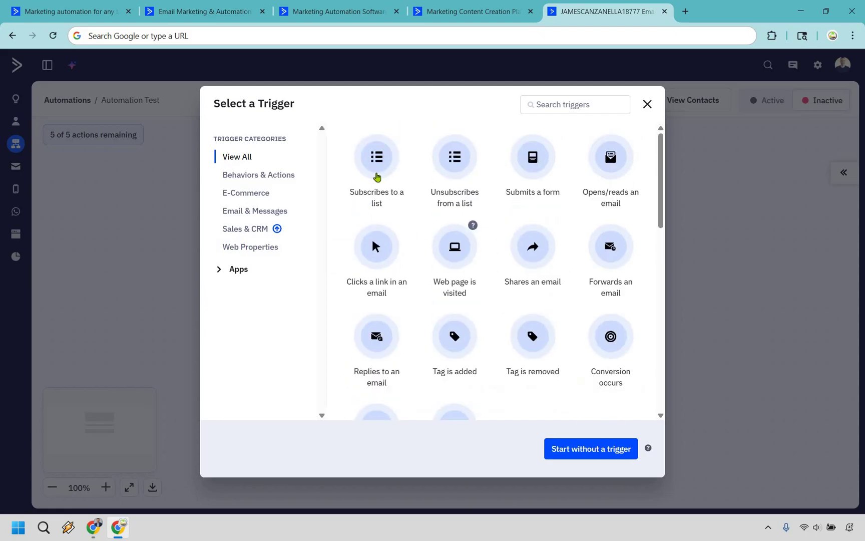
# Save a 'Subscribes to a list' trigger set to Any list, running Once.
pyautogui.click(378, 158)
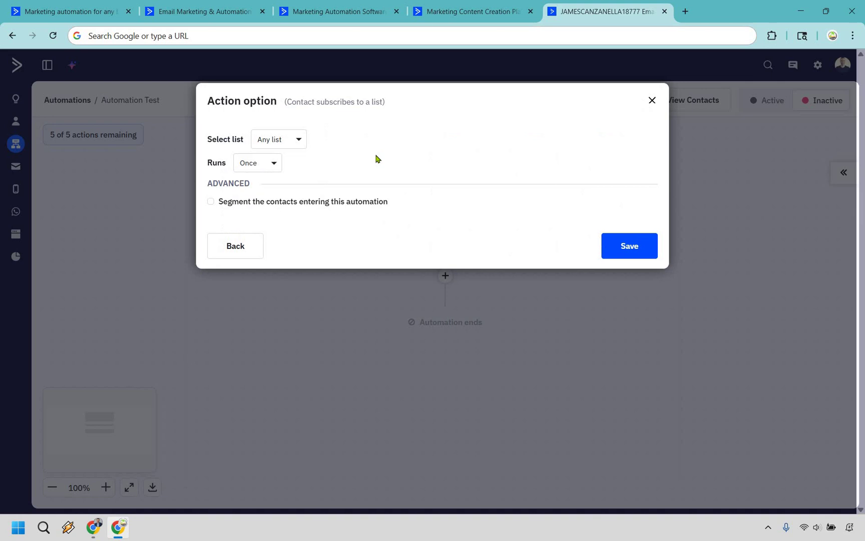
pyautogui.click(629, 252)
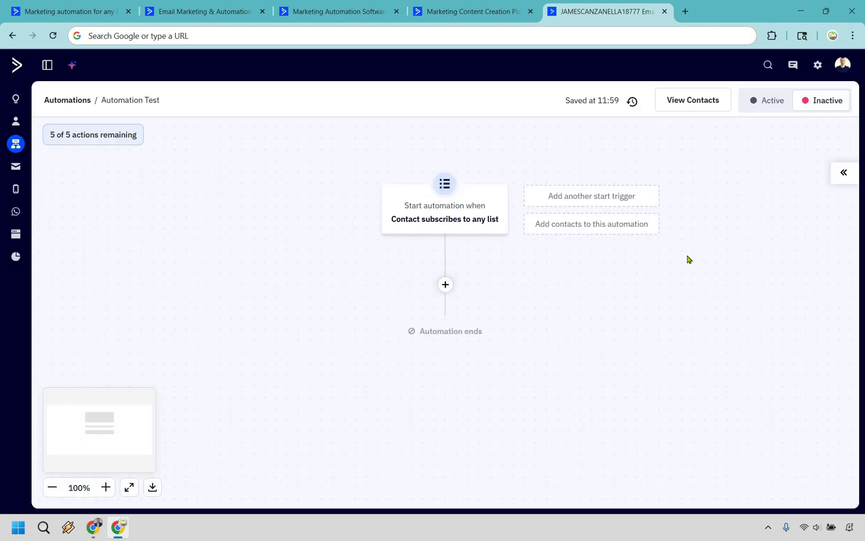
pyautogui.click(445, 285)
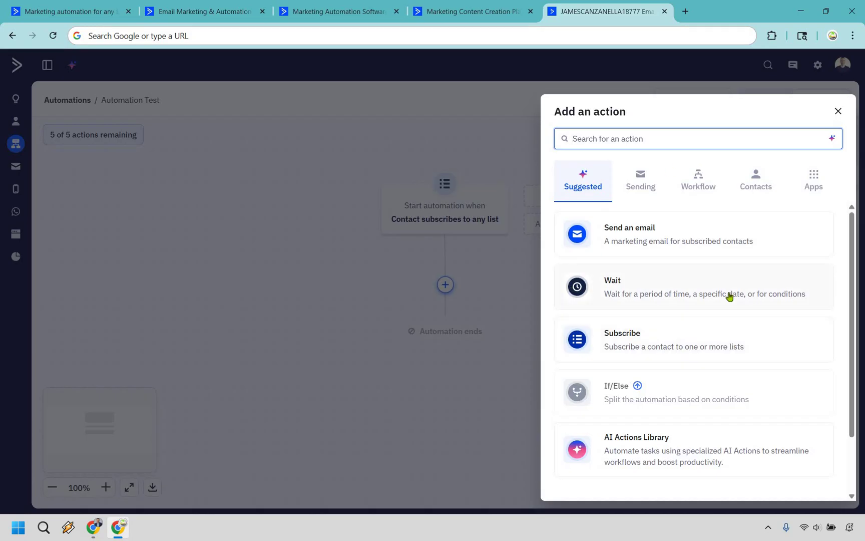
pyautogui.click(649, 235)
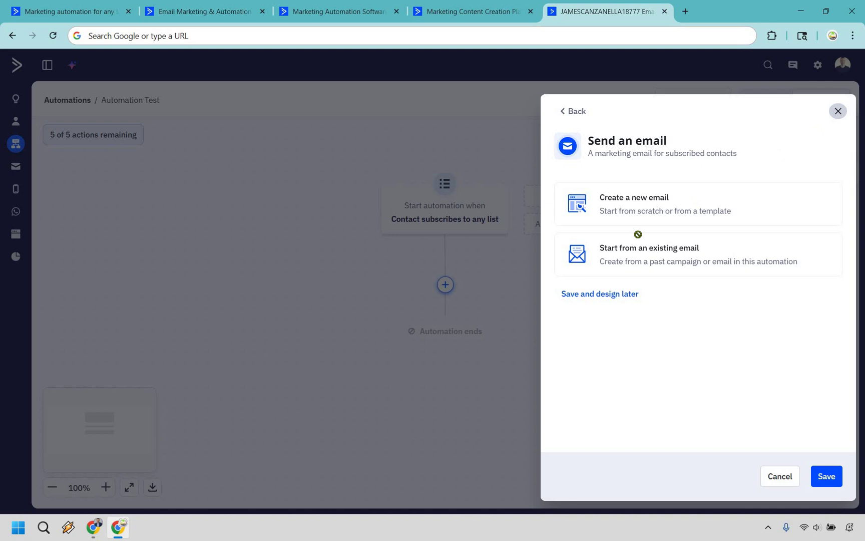
pyautogui.click(446, 285)
pyautogui.click(446, 286)
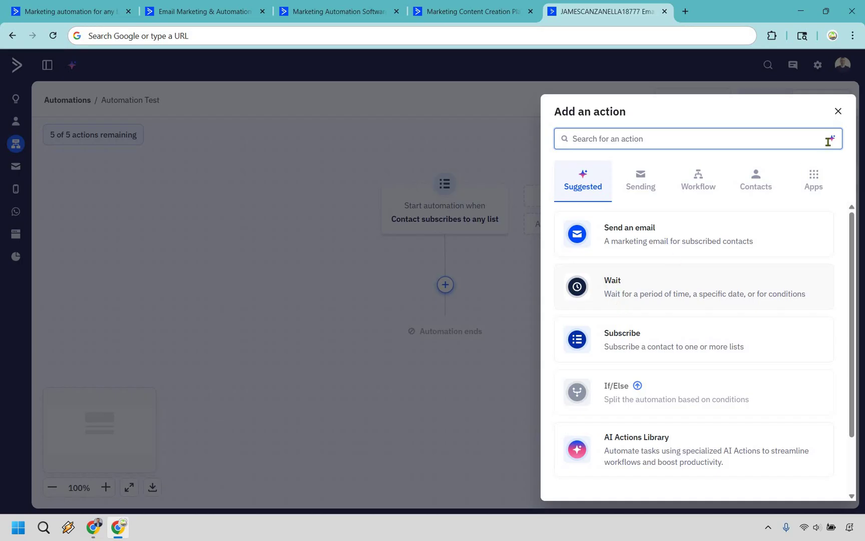
pyautogui.press('Escape')
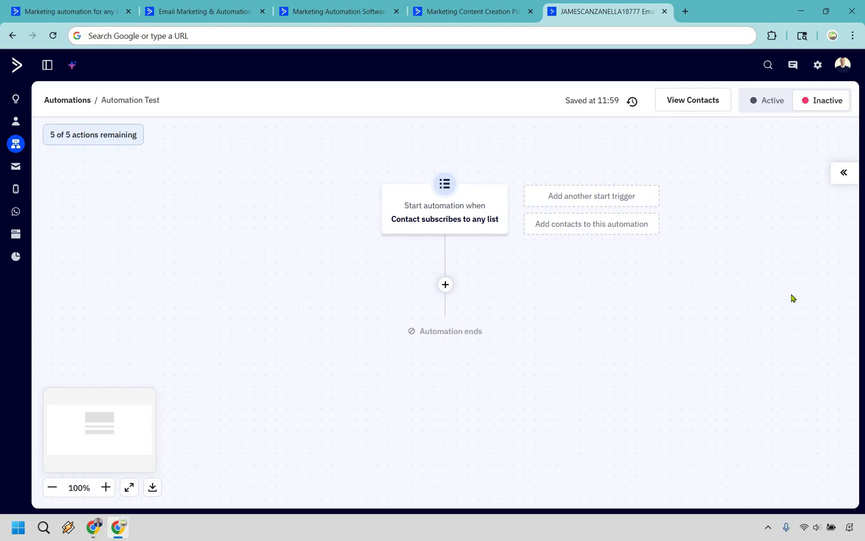
# Switch to the ActiveCampaign homepage in the first tab with Ctrl+1.
pyautogui.hotkey('ctrl', '1')
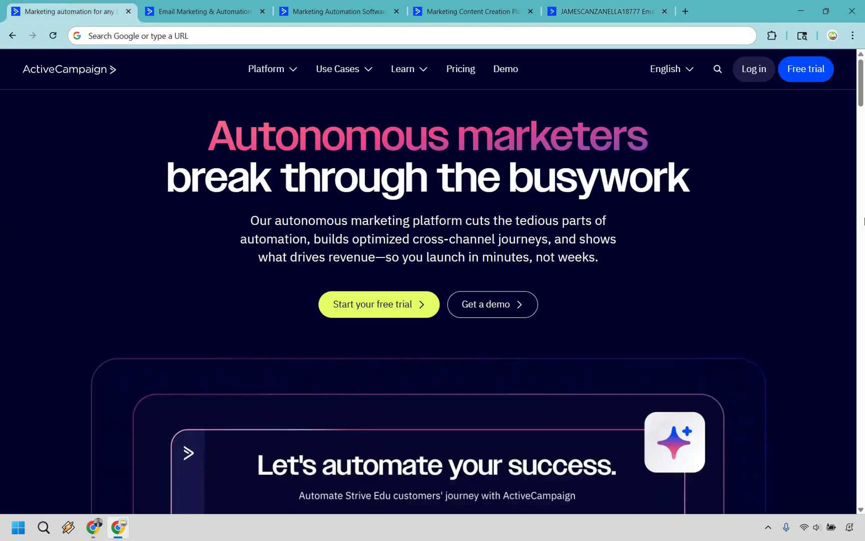